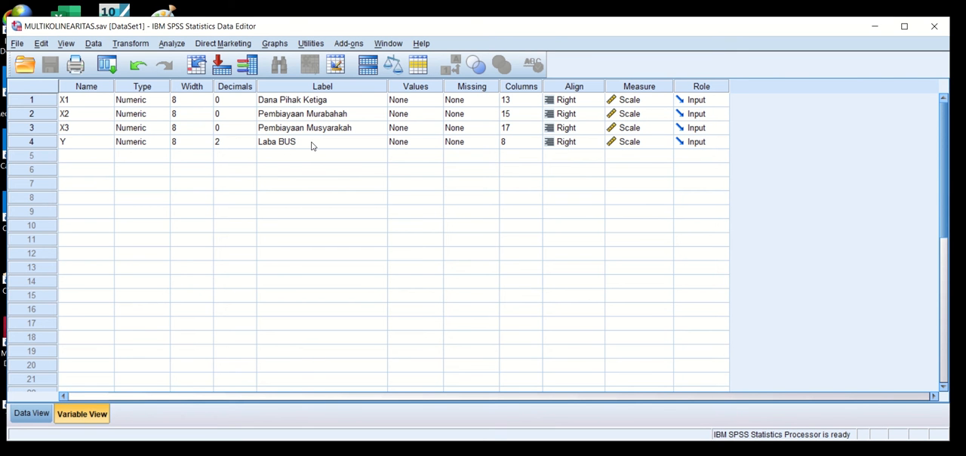
Set up a linear regression with Laba BUS as dependent and Dana Pihak Ketiga, Pembiayaan Murabahah and Pembiayaan Musyarakah as independents.
{"action": "left_click", "coordinate": [34, 413]}
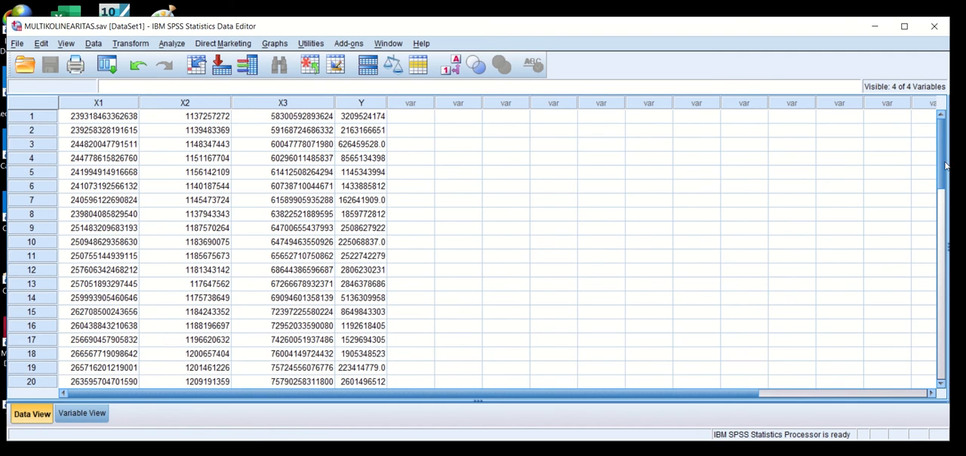
{"action": "mouse_move", "coordinate": [943, 149]}
{"action": "left_mouse_down"}
{"action": "mouse_move", "coordinate": [959, 268]}
{"action": "mouse_move", "coordinate": [942, 152]}
{"action": "left_mouse_up"}
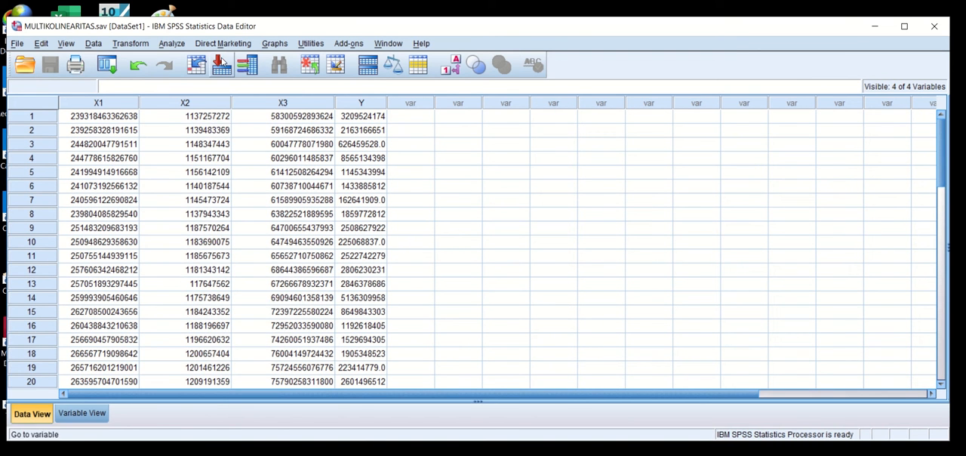
{"action": "left_click", "coordinate": [170, 43]}
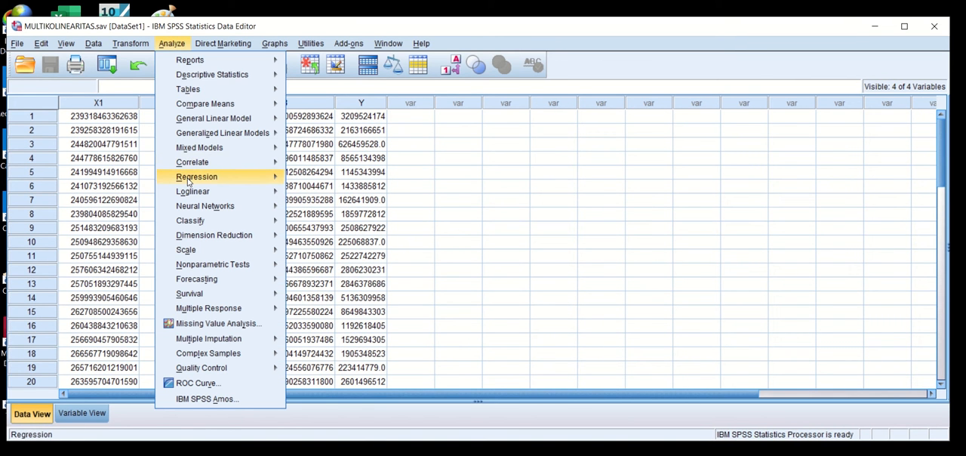
{"action": "mouse_move", "coordinate": [189, 179]}
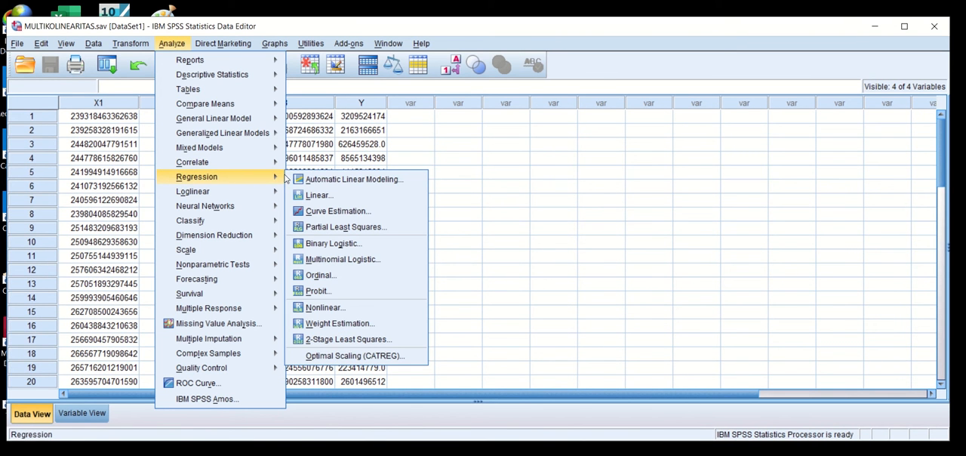
{"action": "left_click", "coordinate": [318, 194]}
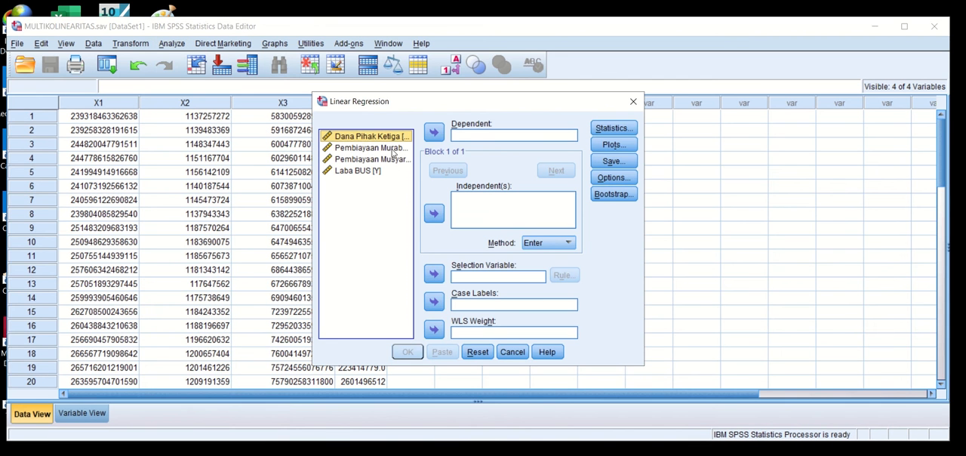
{"action": "left_click", "coordinate": [382, 160], "text": "shift"}
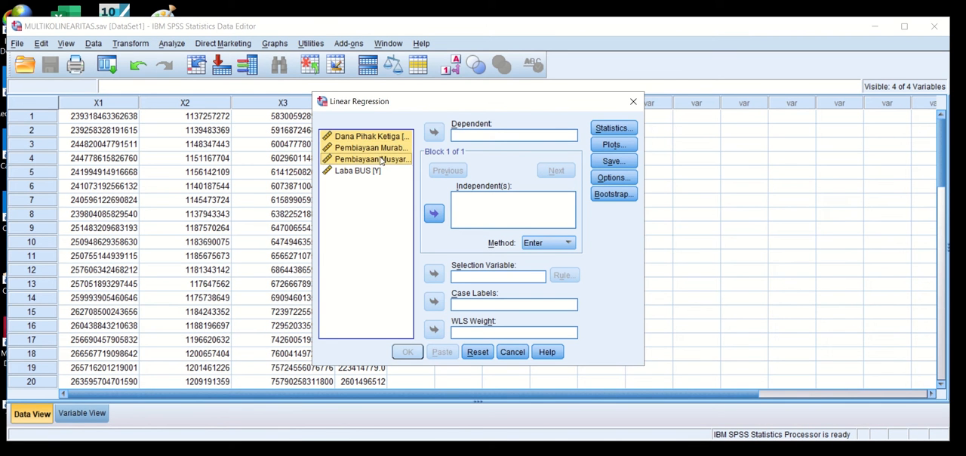
{"action": "left_click", "coordinate": [435, 215]}
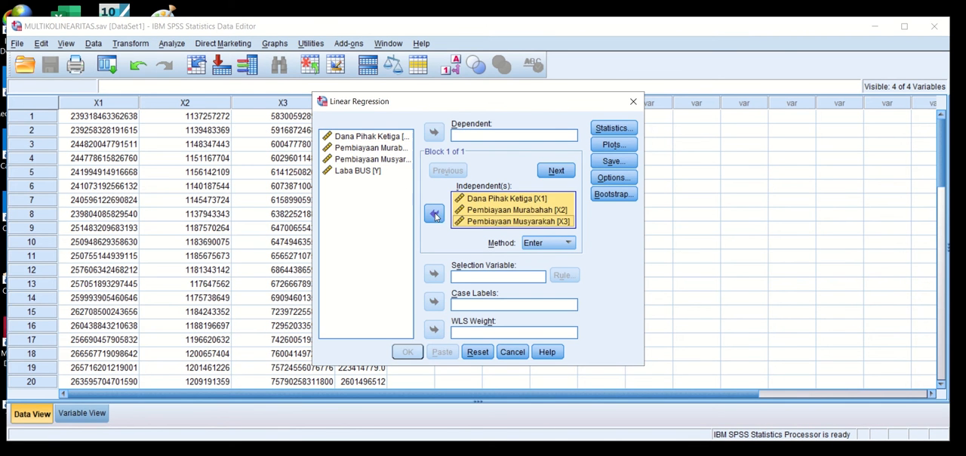
{"action": "left_click", "coordinate": [361, 172]}
{"action": "left_click", "coordinate": [434, 136]}
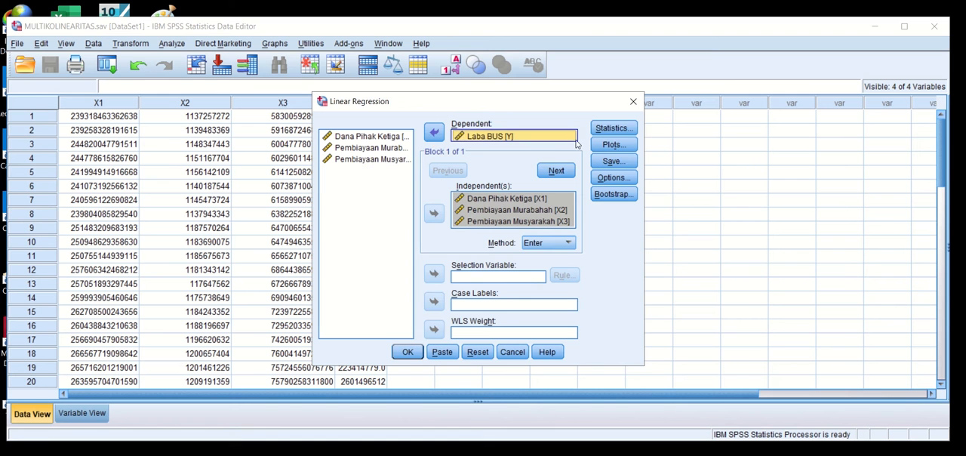
Run the regression with only Collinearity diagnostics requested, without Estimates or Model fit, and select the Coefficients table in the output.
{"action": "left_click", "coordinate": [613, 129]}
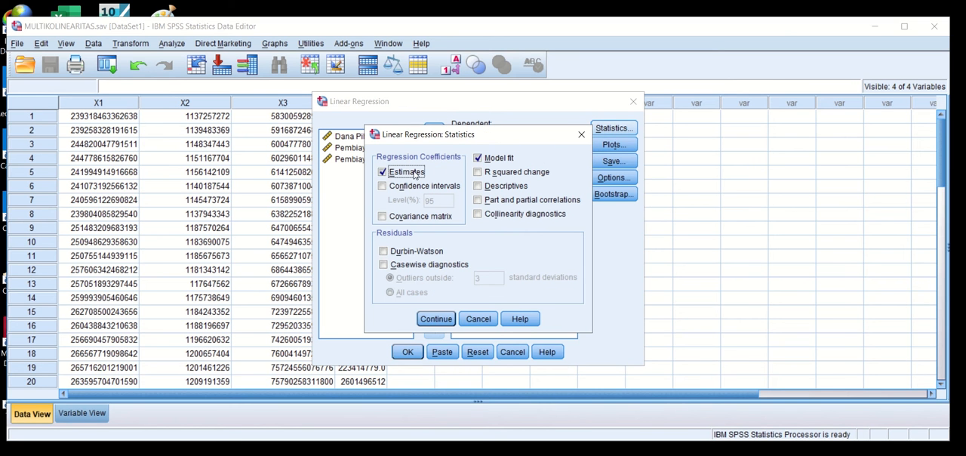
{"action": "left_click", "coordinate": [477, 158]}
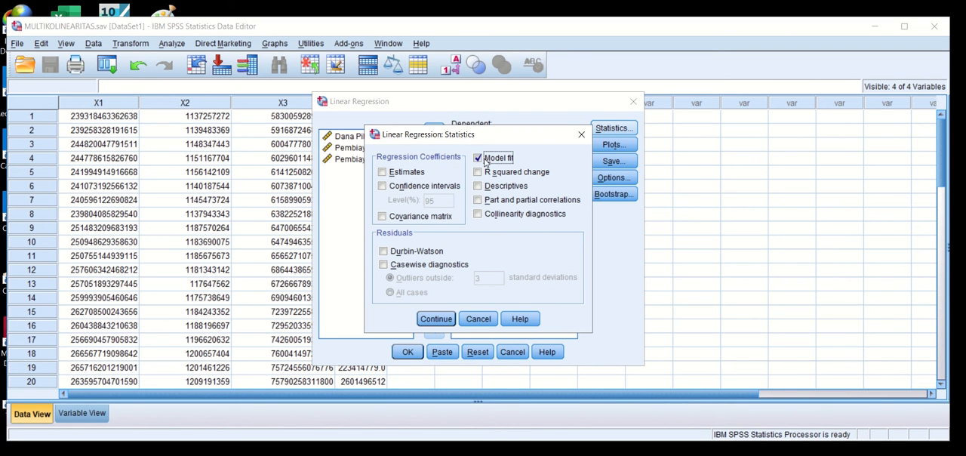
{"action": "left_click", "coordinate": [479, 216]}
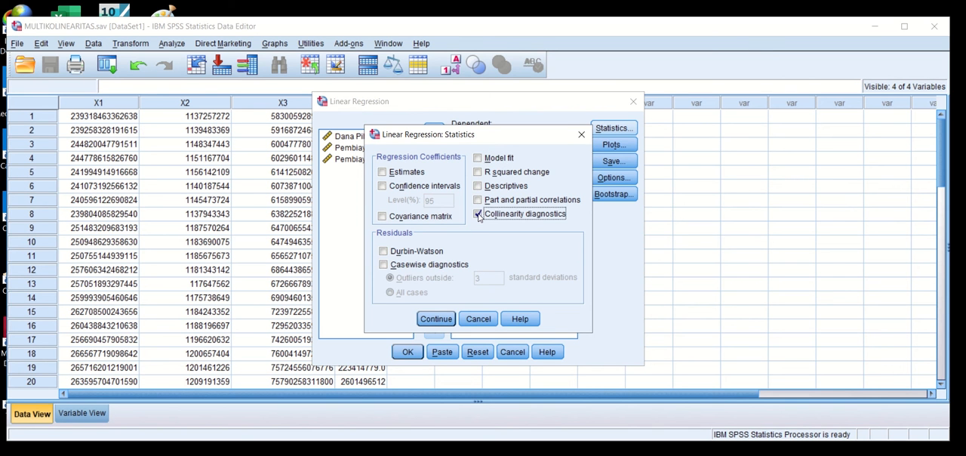
{"action": "left_click", "coordinate": [437, 319]}
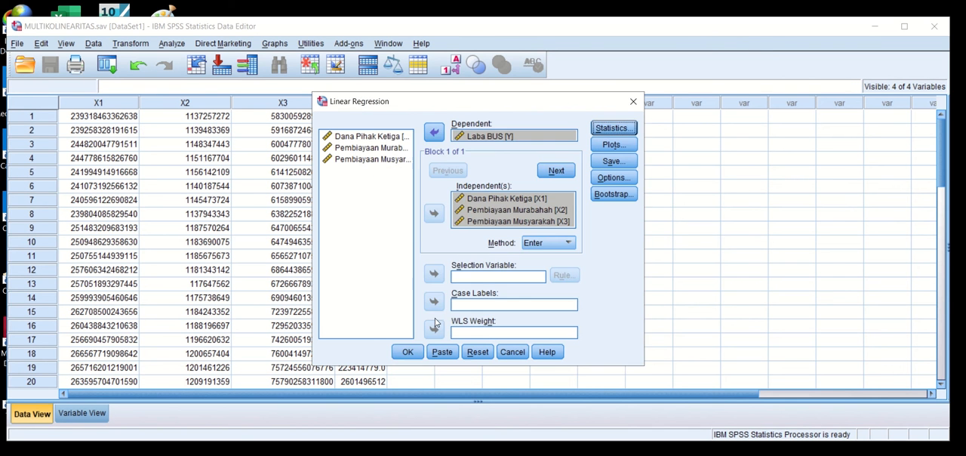
{"action": "left_click", "coordinate": [409, 352]}
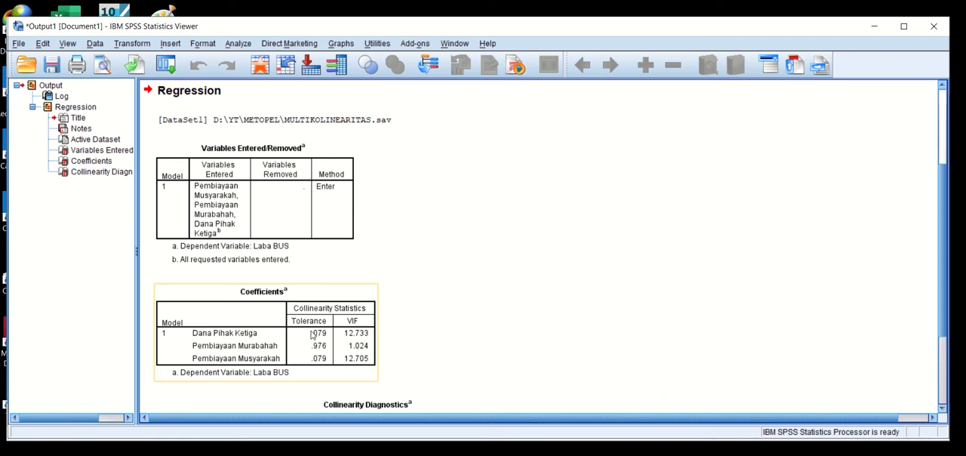
{"action": "left_click", "coordinate": [313, 335]}
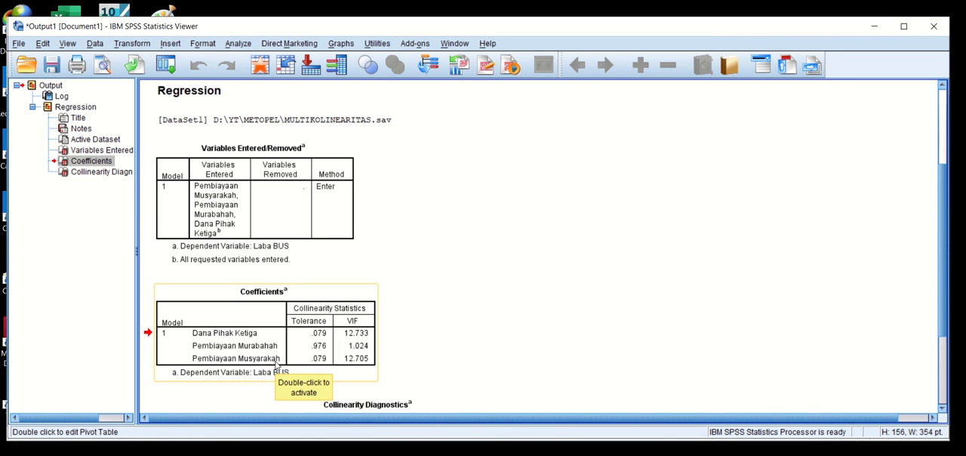
Rerun the linear regression on the same variables with Covariance matrix requested instead of Collinearity diagnostics.
{"action": "left_click", "coordinate": [237, 44]}
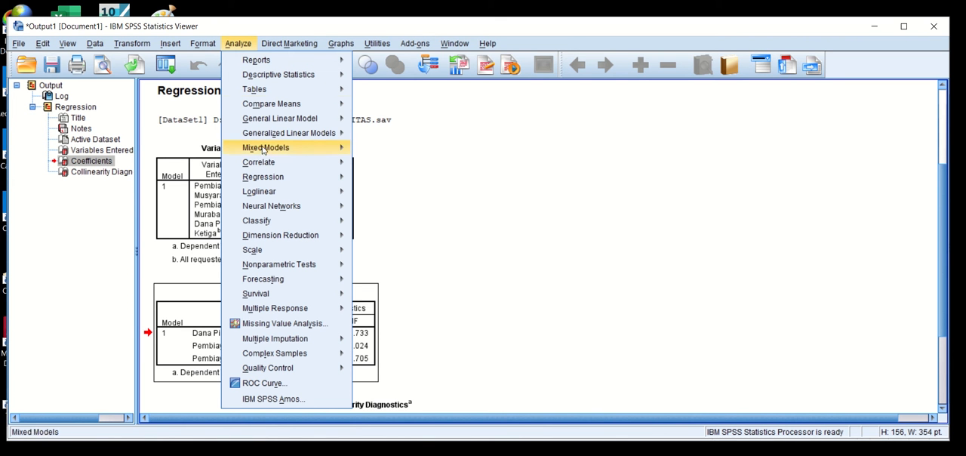
{"action": "mouse_move", "coordinate": [324, 177]}
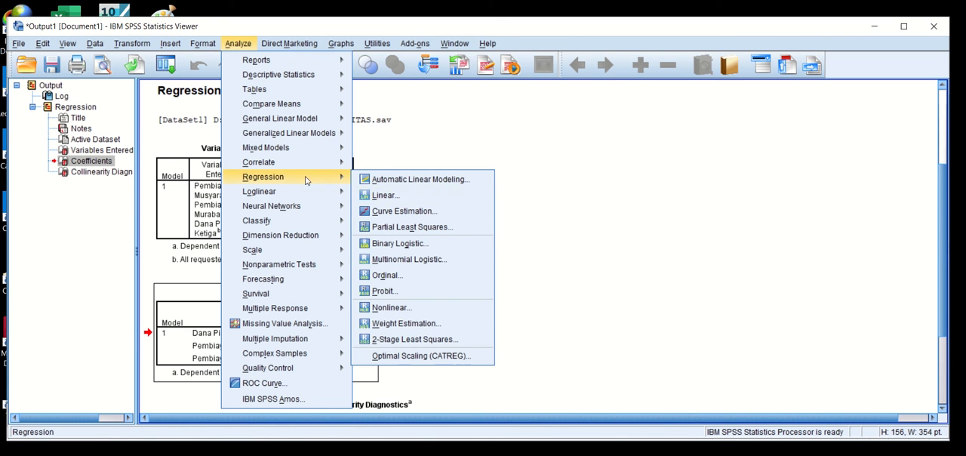
{"action": "left_click", "coordinate": [384, 194]}
{"action": "left_click", "coordinate": [602, 133]}
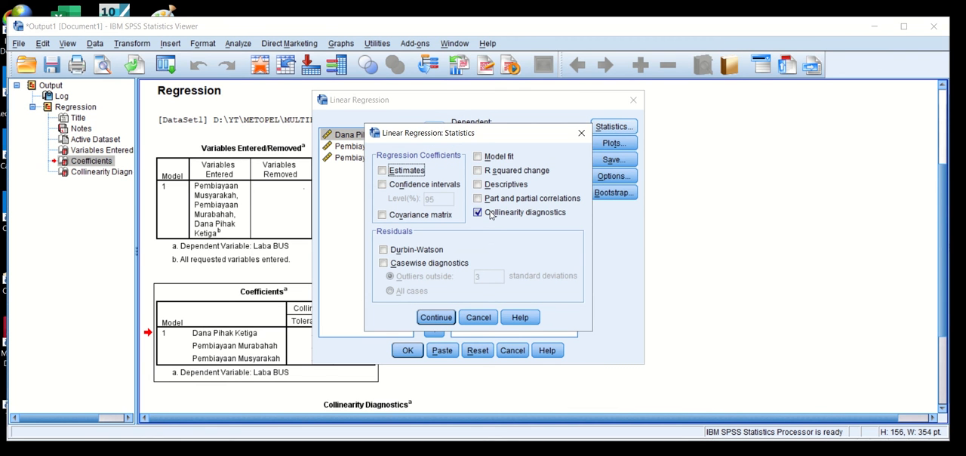
{"action": "left_click", "coordinate": [491, 214]}
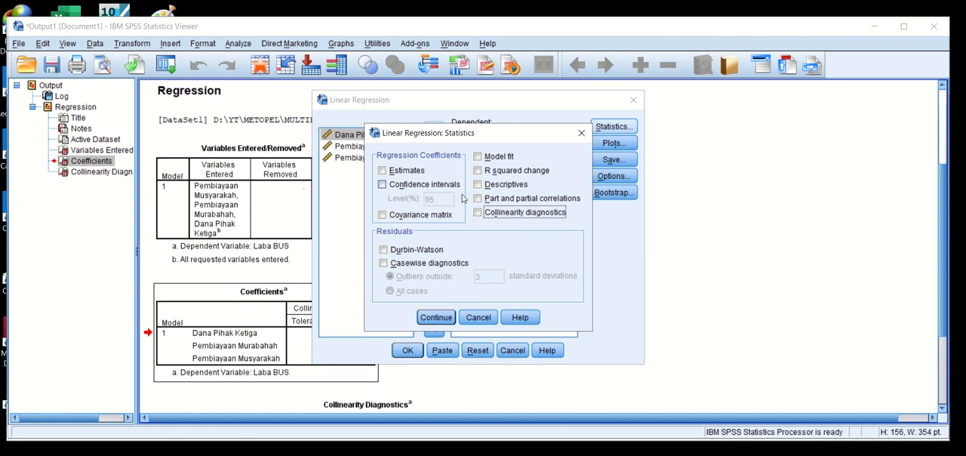
{"action": "left_click", "coordinate": [383, 215]}
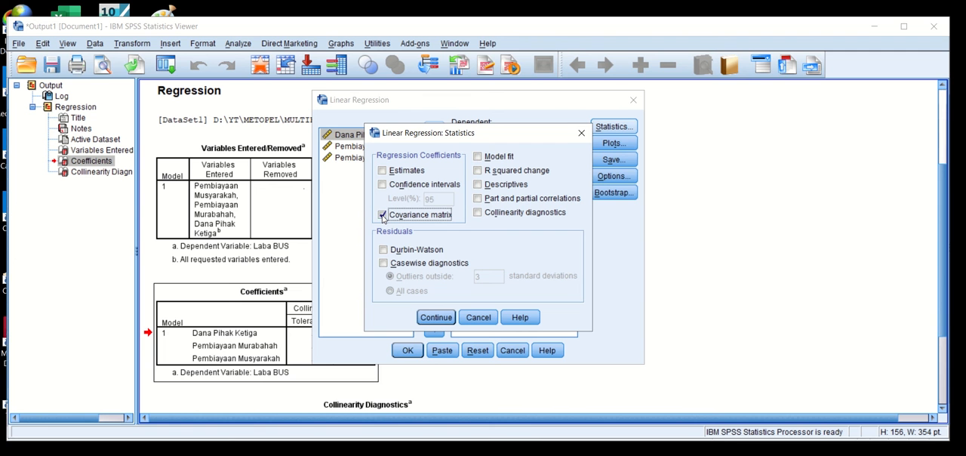
{"action": "left_click", "coordinate": [444, 320]}
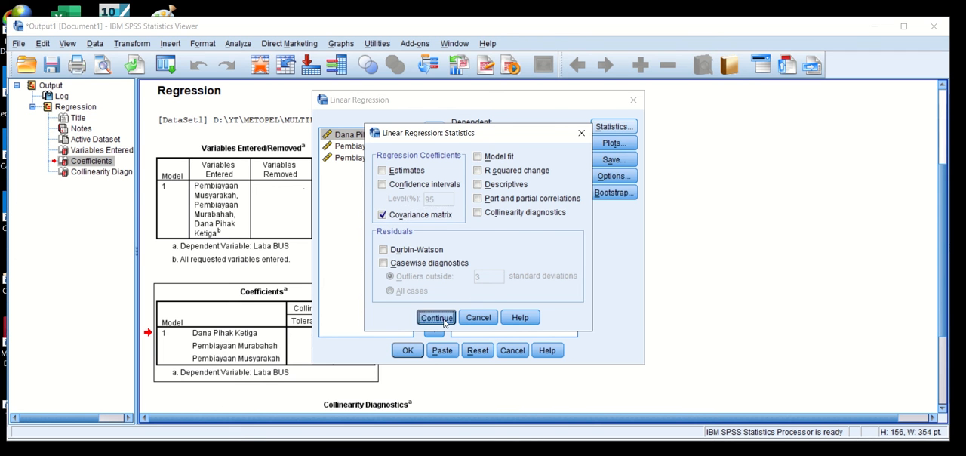
{"action": "left_click", "coordinate": [408, 351]}
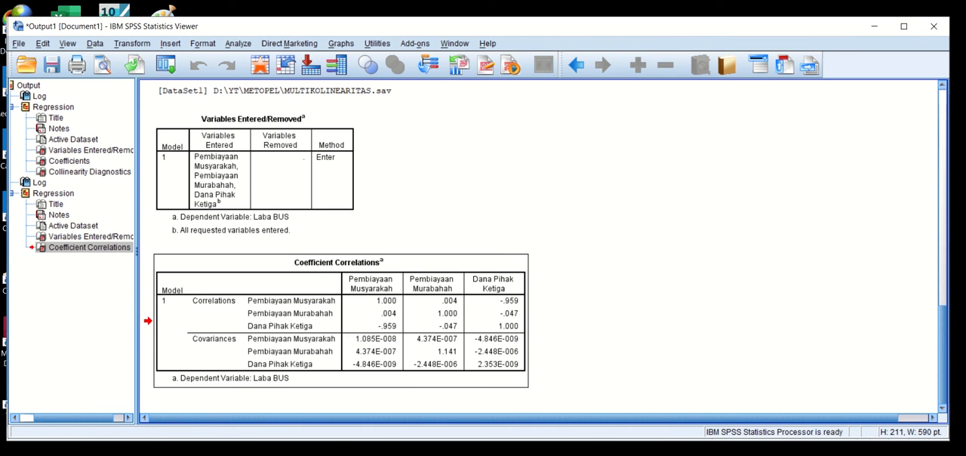
Switch to PowerPoint, highlight the criterion "Nilai Koefisien Korelasi < 0,80" on slide 4, and return to the SPSS output to check the coefficient correlations.
{"action": "left_click", "coordinate": [406, 451]}
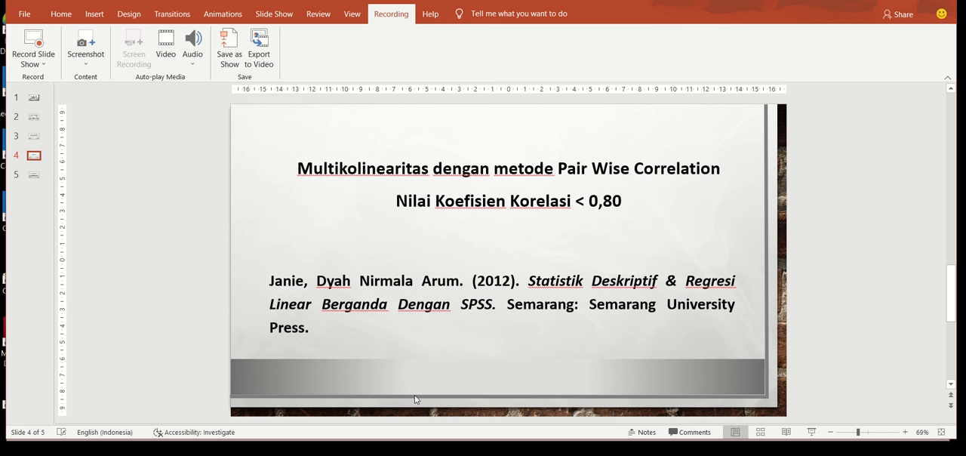
{"action": "left_click", "coordinate": [627, 201]}
{"action": "left_click_drag", "start_coordinate": [625, 201], "coordinate": [396, 202]}
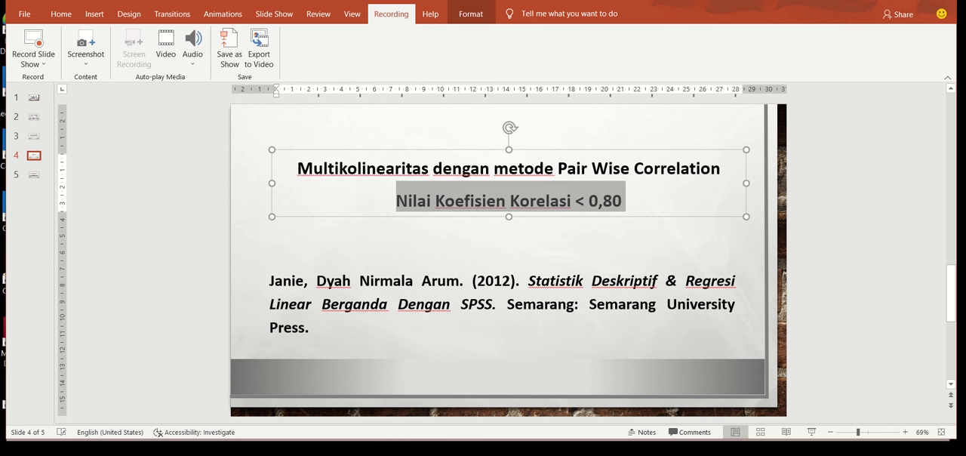
{"action": "left_click", "coordinate": [330, 438]}
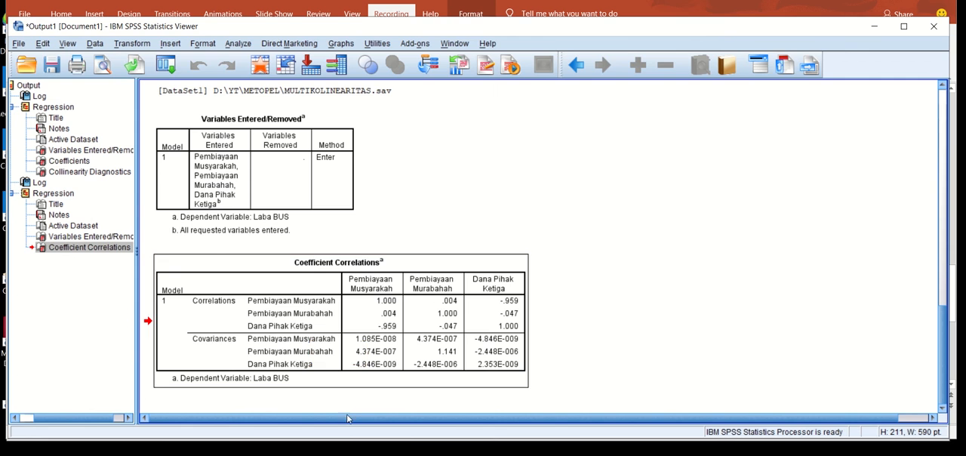
Switch to PowerPoint and show slide 5 to read the description of the Backward method.
{"action": "left_click", "coordinate": [378, 454]}
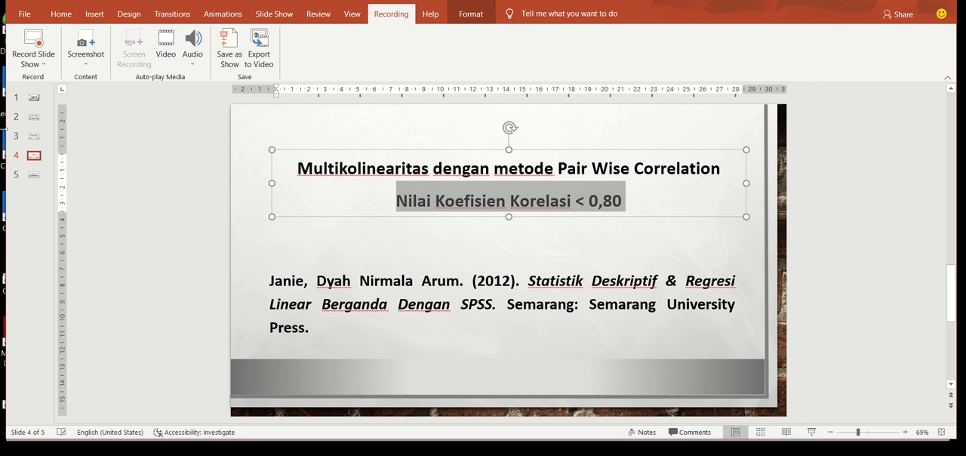
{"action": "left_click", "coordinate": [33, 174]}
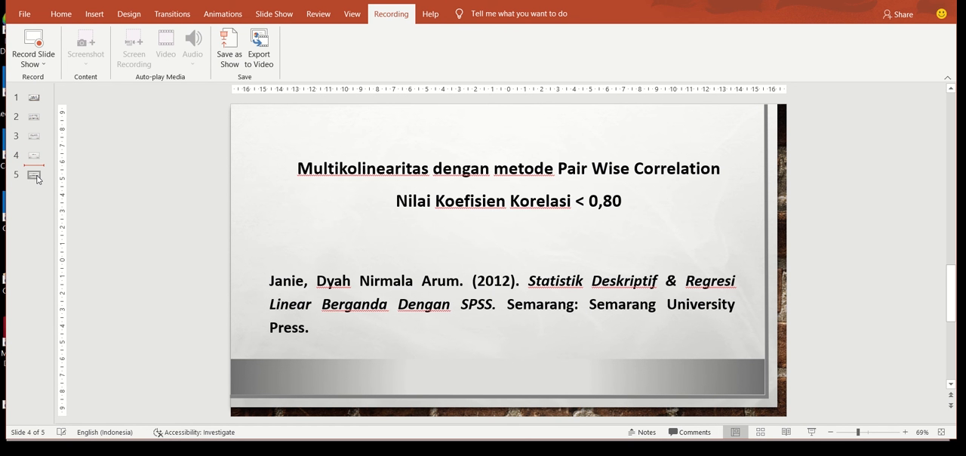
{"action": "left_click", "coordinate": [33, 175]}
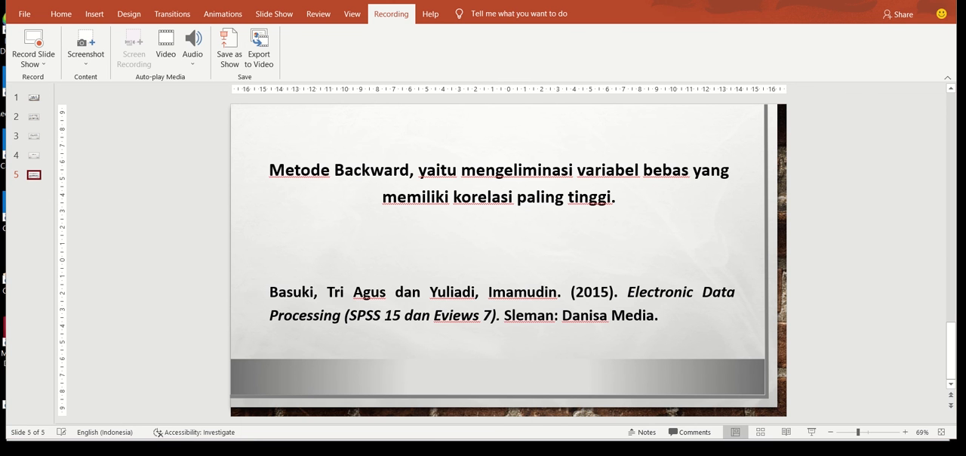
Switch to the SPSS data and set the linear regression statistics to Collinearity diagnostics instead of Covariance matrix.
{"action": "left_click", "coordinate": [425, 440]}
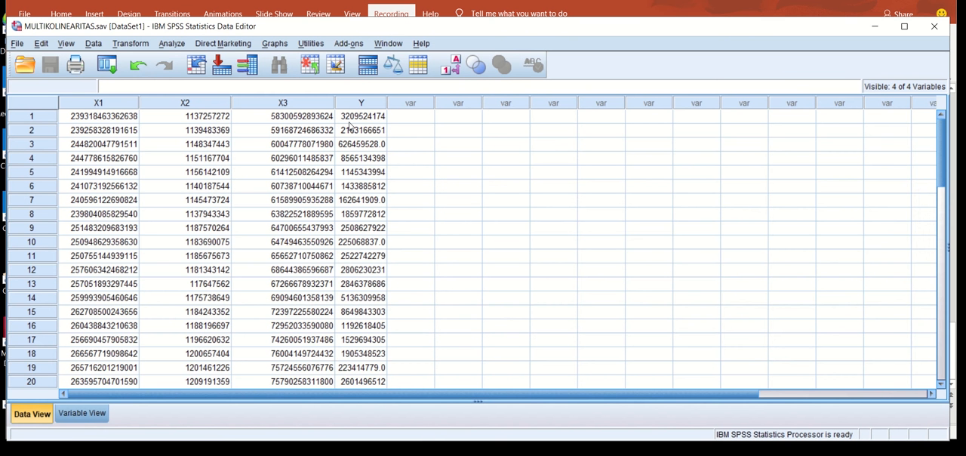
{"action": "left_click", "coordinate": [172, 43]}
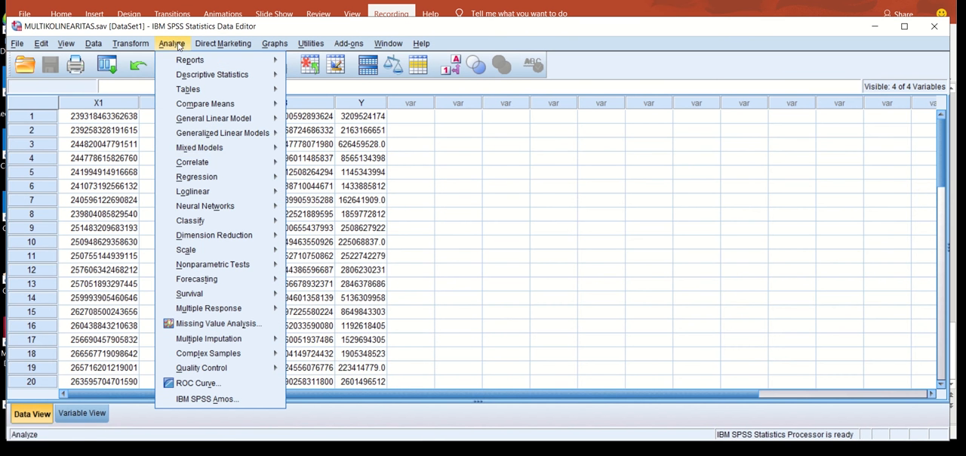
{"action": "mouse_move", "coordinate": [207, 177]}
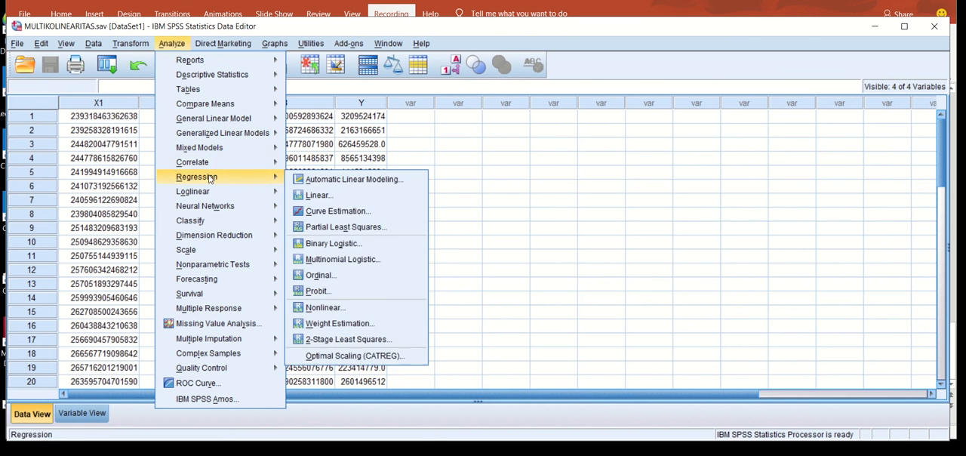
{"action": "left_click", "coordinate": [317, 194]}
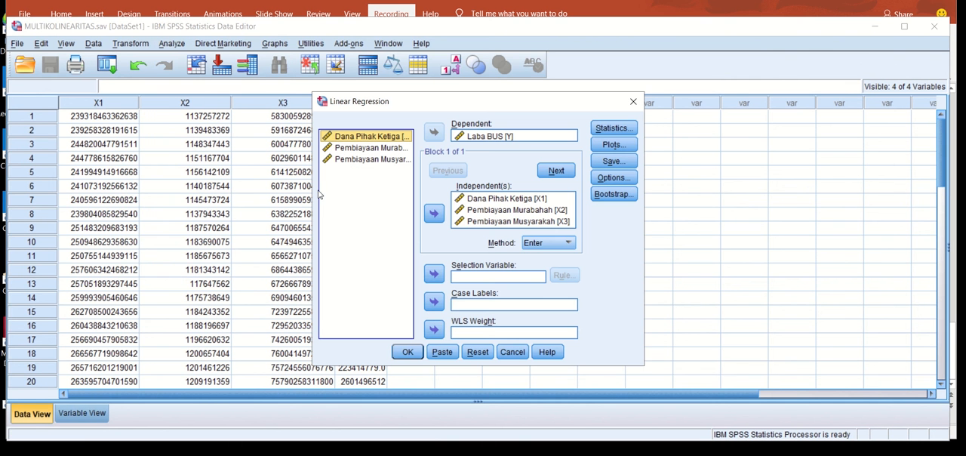
{"action": "left_click", "coordinate": [612, 128]}
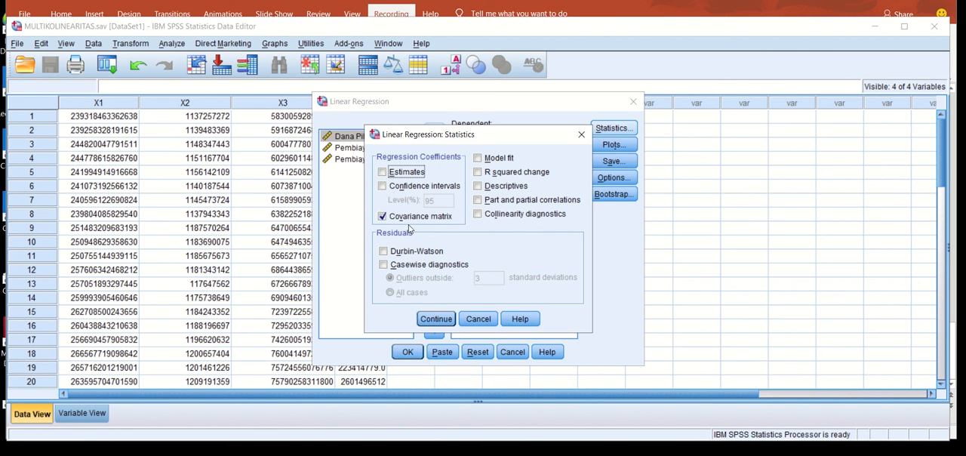
{"action": "left_click", "coordinate": [383, 217]}
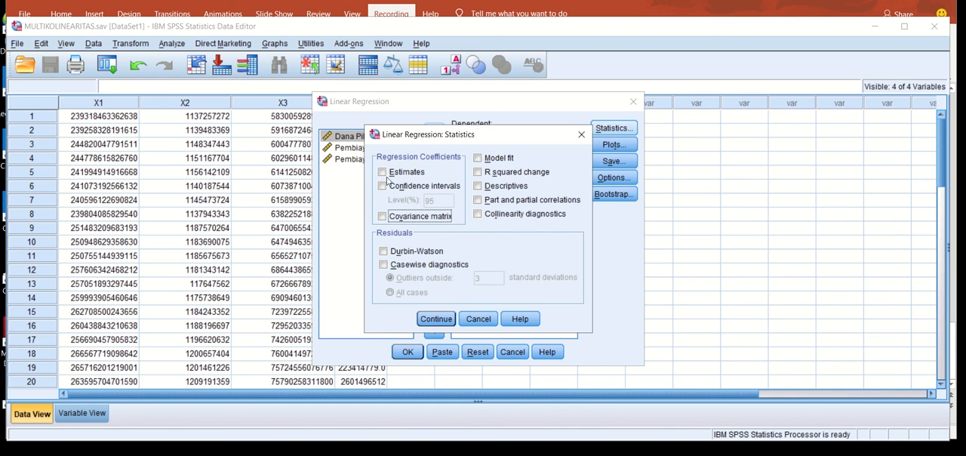
{"action": "left_click", "coordinate": [477, 216]}
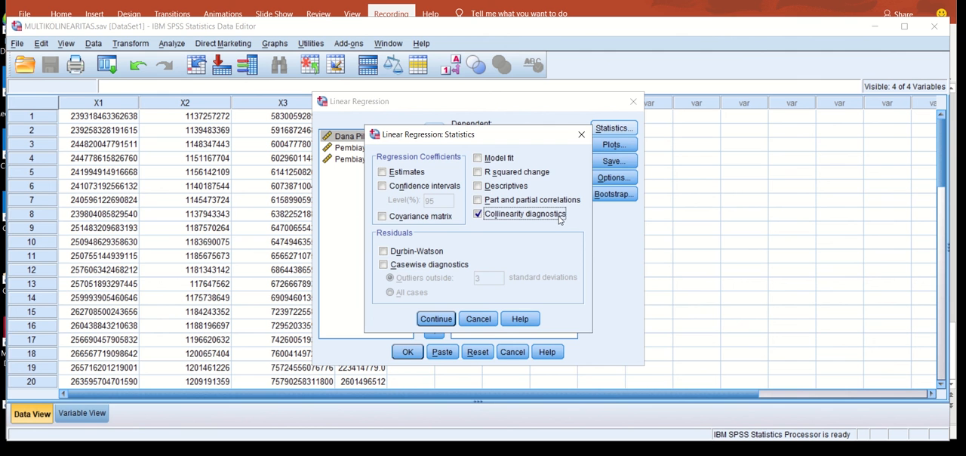
{"action": "left_click", "coordinate": [447, 321]}
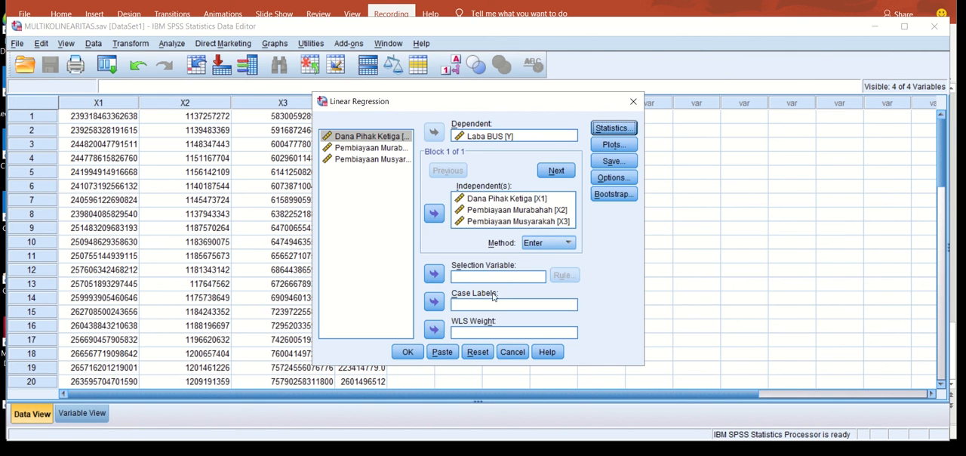
Set the linear regression method to Backward and run the analysis on the three independent variables.
{"action": "left_click", "coordinate": [569, 243]}
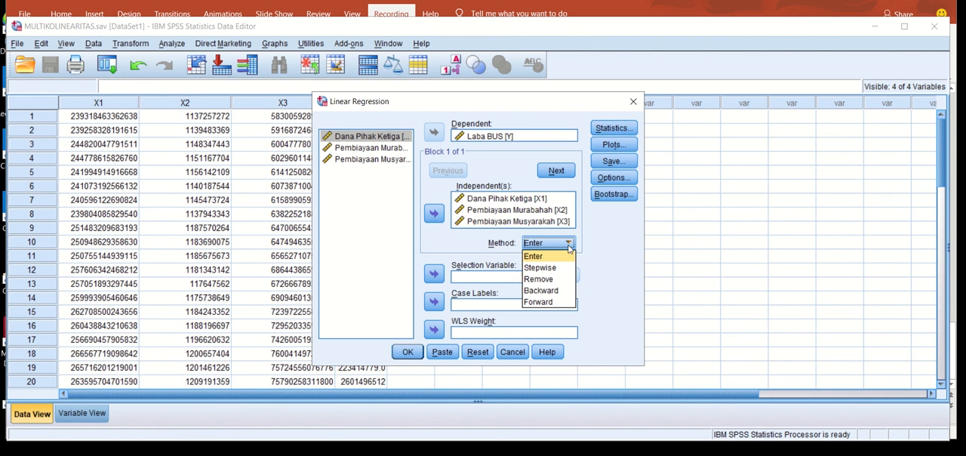
{"action": "left_click", "coordinate": [558, 293]}
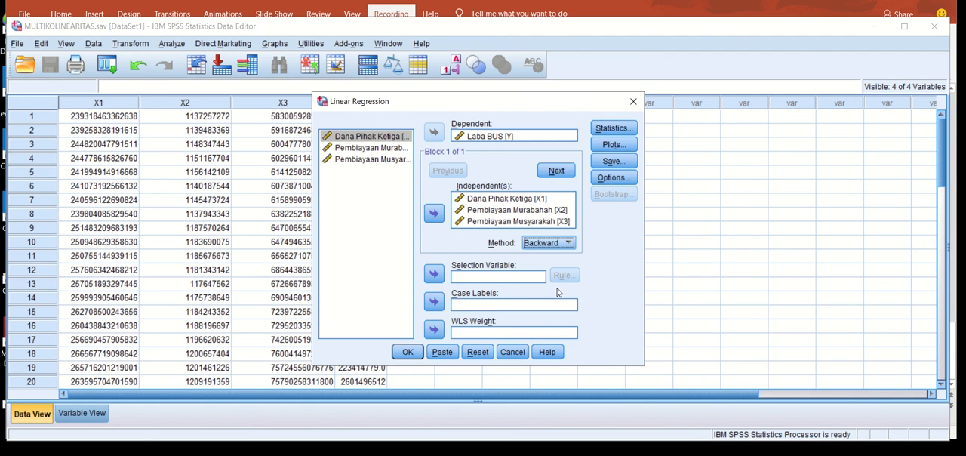
{"action": "left_click", "coordinate": [410, 355]}
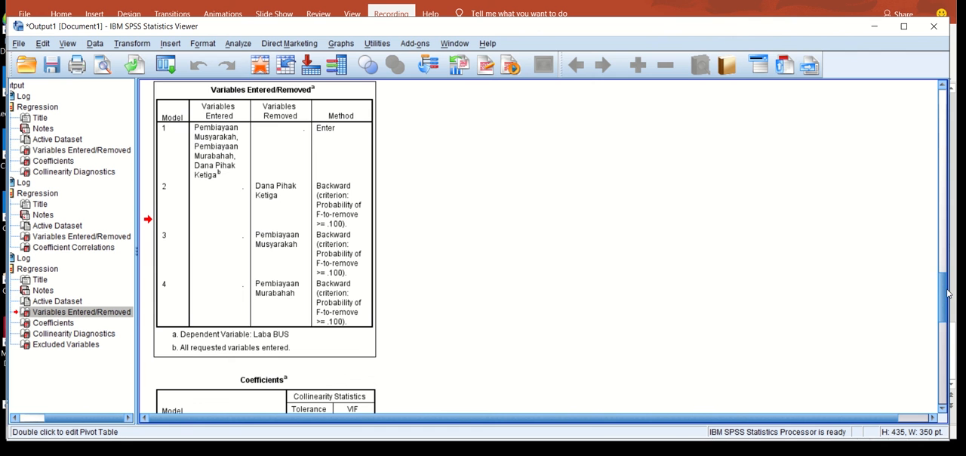
Examine the tolerance and VIF values of each model in the Backward regression's Coefficients table.
{"action": "scroll", "coordinate": [949, 293], "scroll_direction": "down", "scroll_amount": 5}
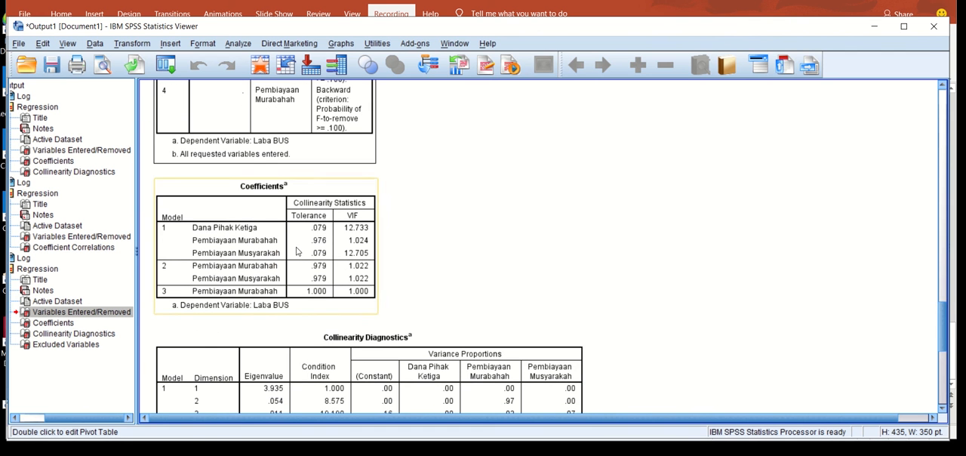
{"action": "left_click", "coordinate": [297, 248]}
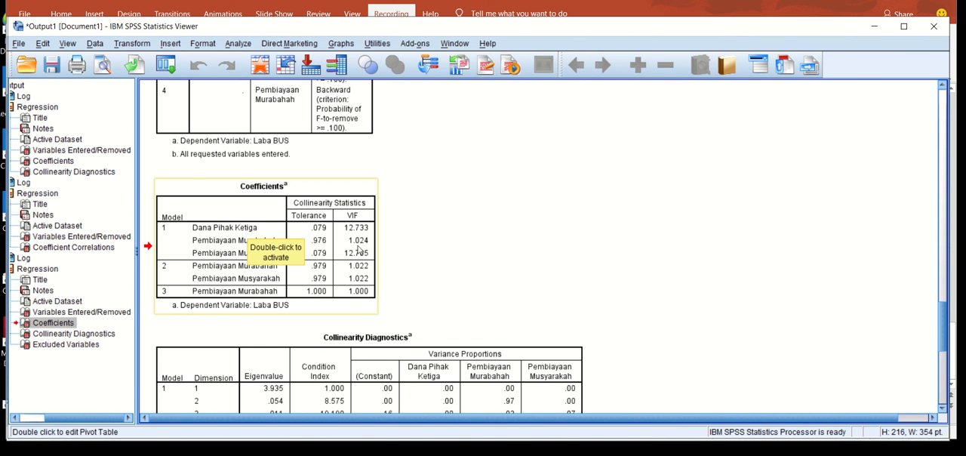
{"action": "double_click", "coordinate": [344, 238]}
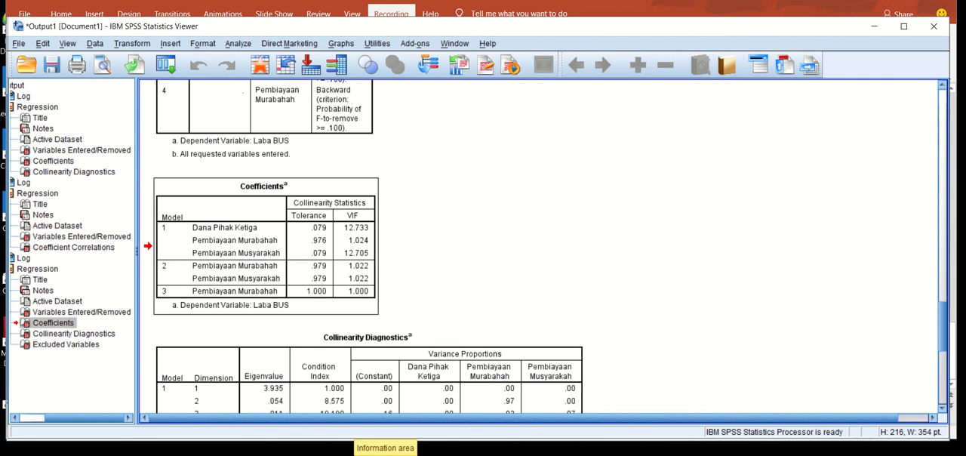
Switch to PowerPoint, show slide 2 with the tolerance and VIF criteria, and return to the SPSS output to check the Coefficients table against them.
{"action": "left_click", "coordinate": [346, 452]}
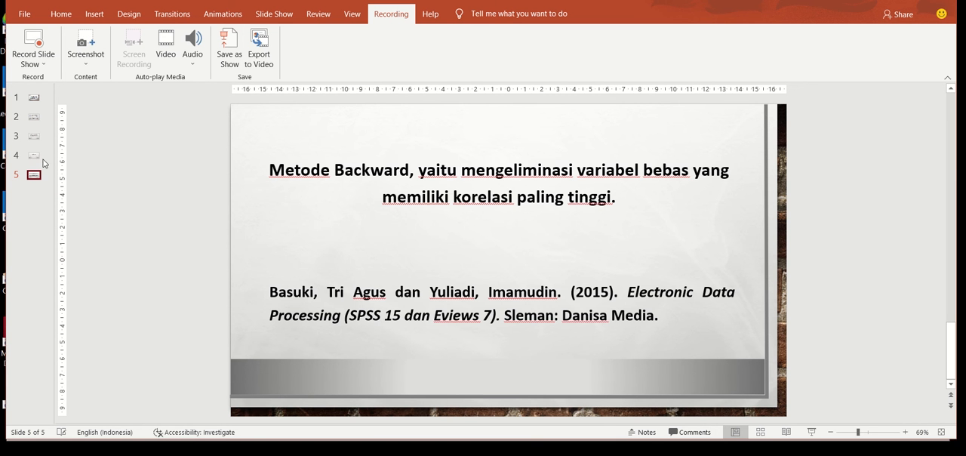
{"action": "left_click", "coordinate": [34, 117]}
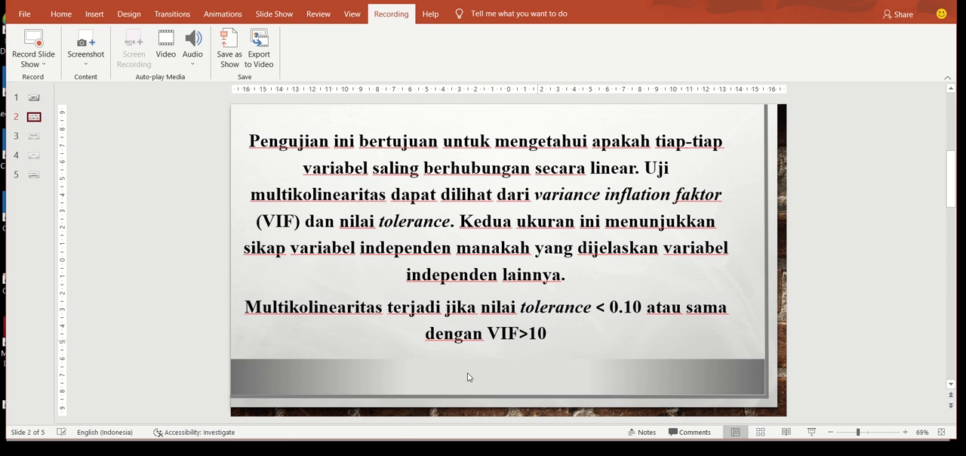
{"action": "mouse_move", "coordinate": [382, 453]}
{"action": "left_click", "coordinate": [353, 441]}
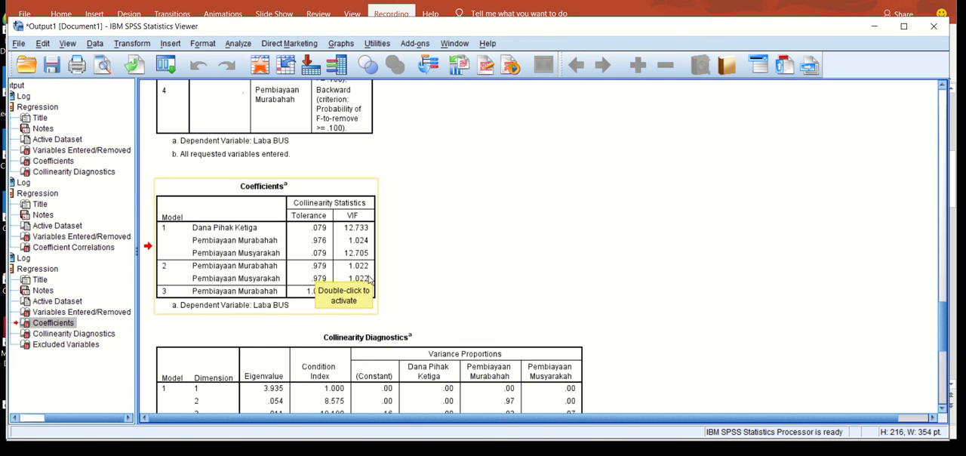
{"action": "left_click", "coordinate": [437, 275]}
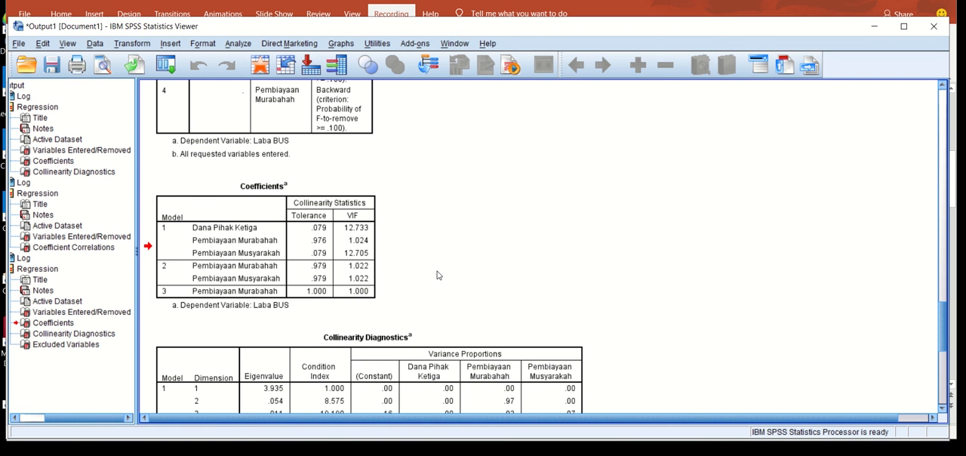
{"action": "left_click", "coordinate": [275, 239]}
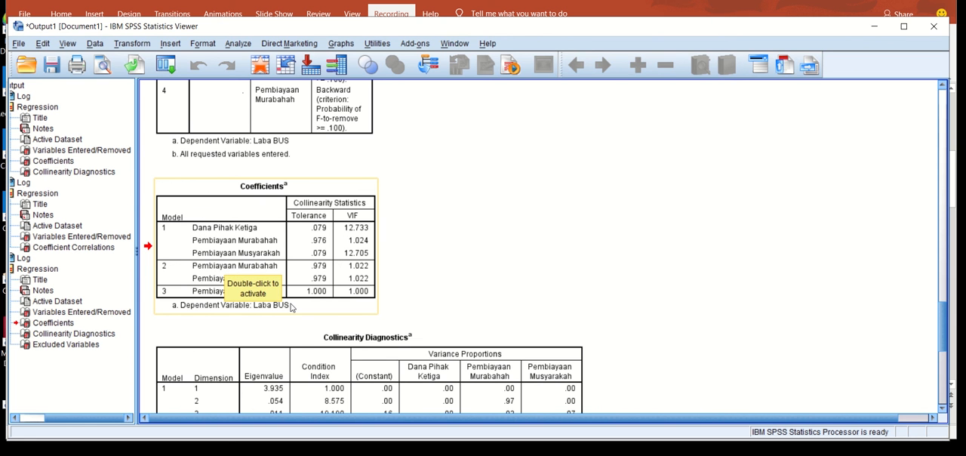
{"action": "left_click", "coordinate": [274, 320]}
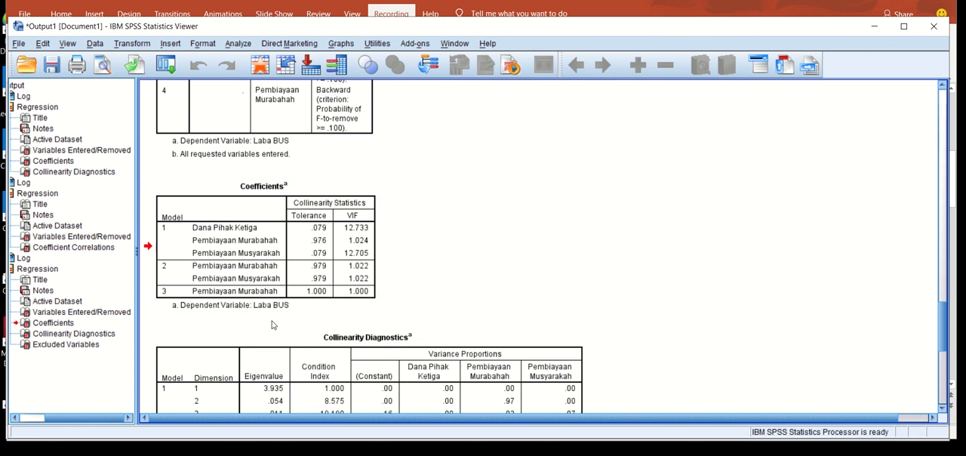
{"action": "left_click", "coordinate": [214, 316]}
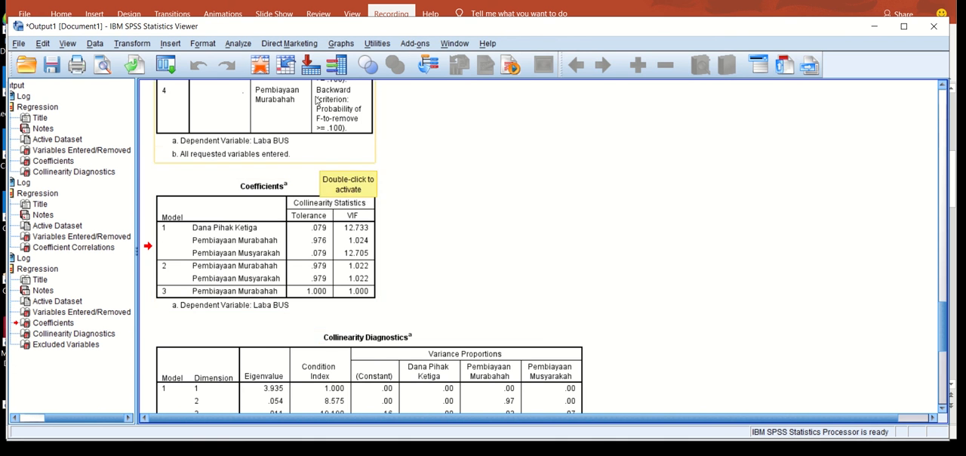
Rerun the linear regression with the Enter method and Dana Pihak Ketiga [X1] removed from the independent variables.
{"action": "left_click", "coordinate": [237, 44]}
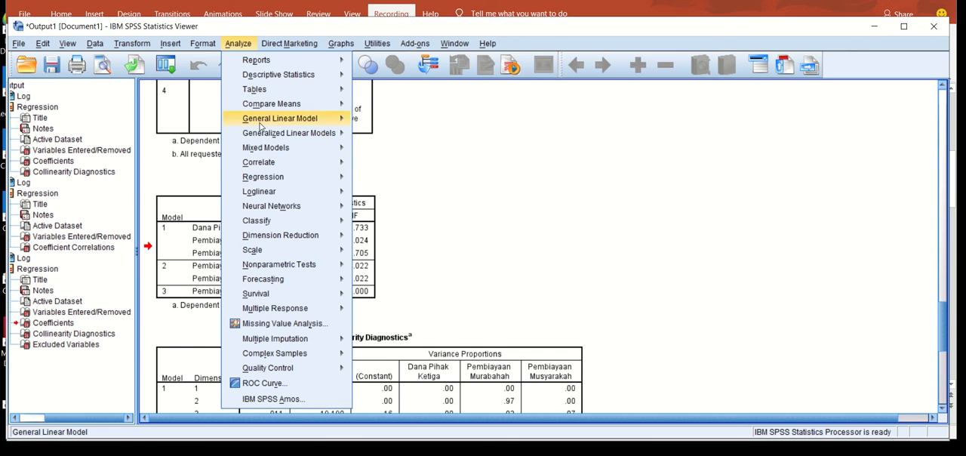
{"action": "mouse_move", "coordinate": [264, 177]}
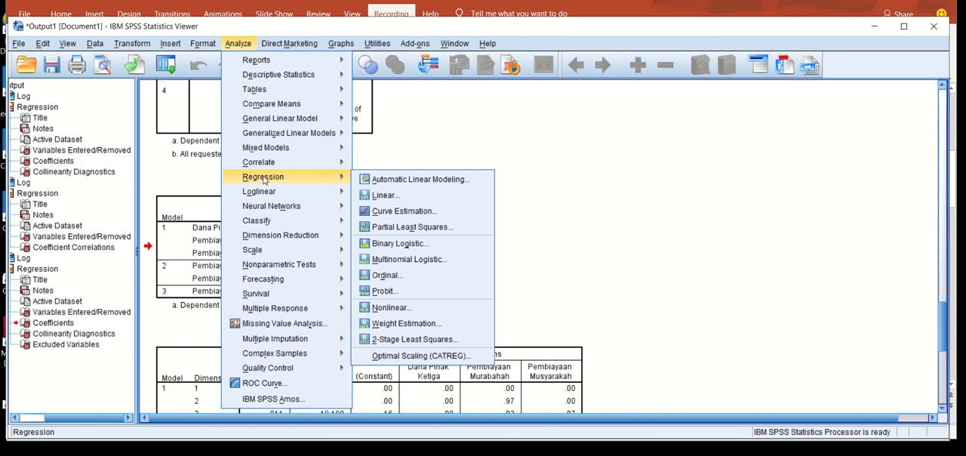
{"action": "left_click", "coordinate": [386, 194]}
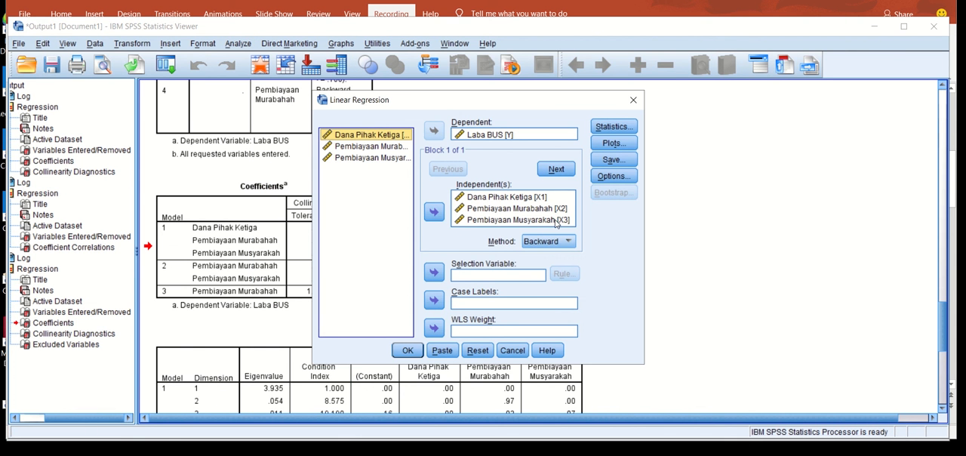
{"action": "left_click", "coordinate": [547, 243]}
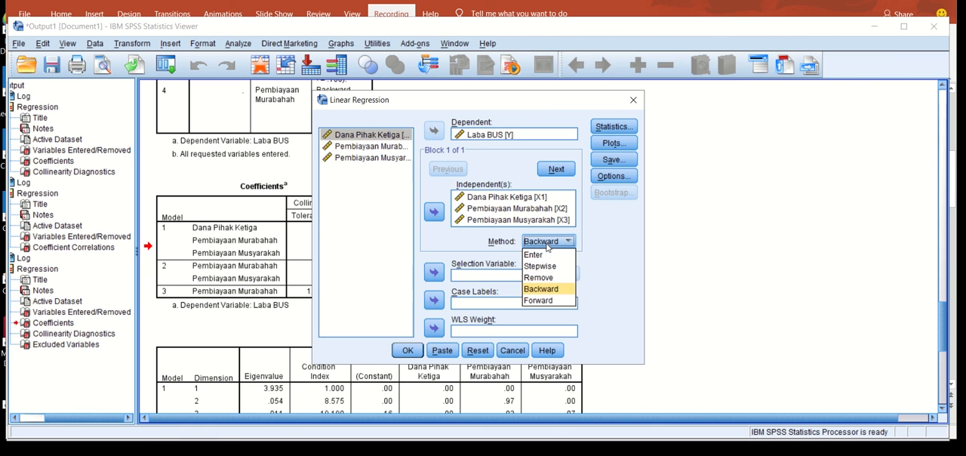
{"action": "left_click", "coordinate": [541, 255]}
{"action": "left_click", "coordinate": [510, 198]}
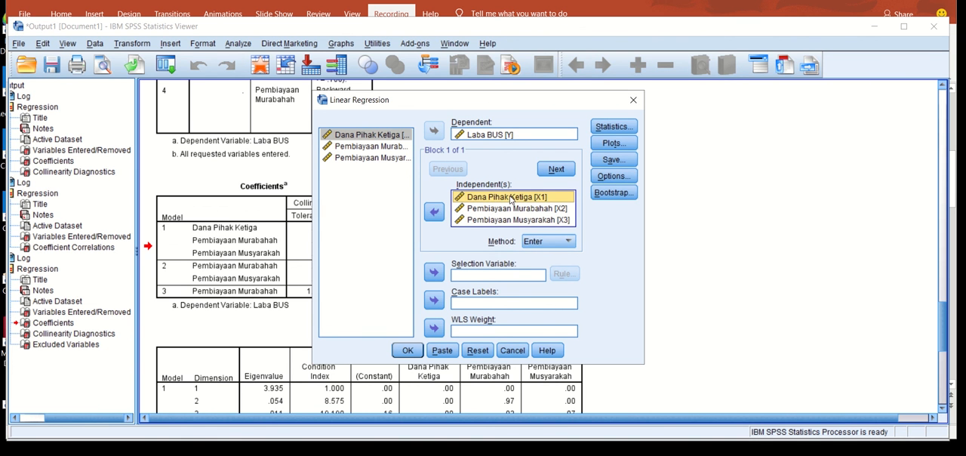
{"action": "left_click", "coordinate": [434, 212]}
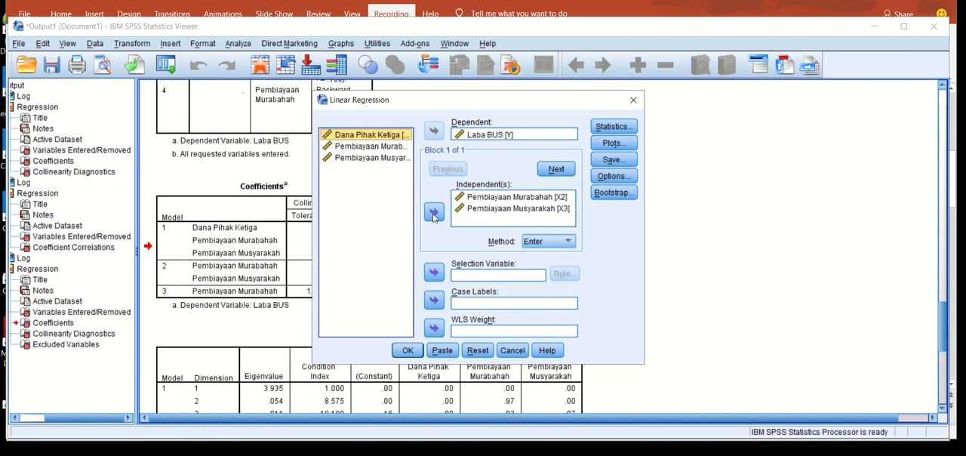
{"action": "left_click", "coordinate": [408, 351]}
Compare the tolerance and VIF values in the new two-variable Coefficients table with model 2 of the Backward regression.
{"action": "left_click", "coordinate": [339, 327]}
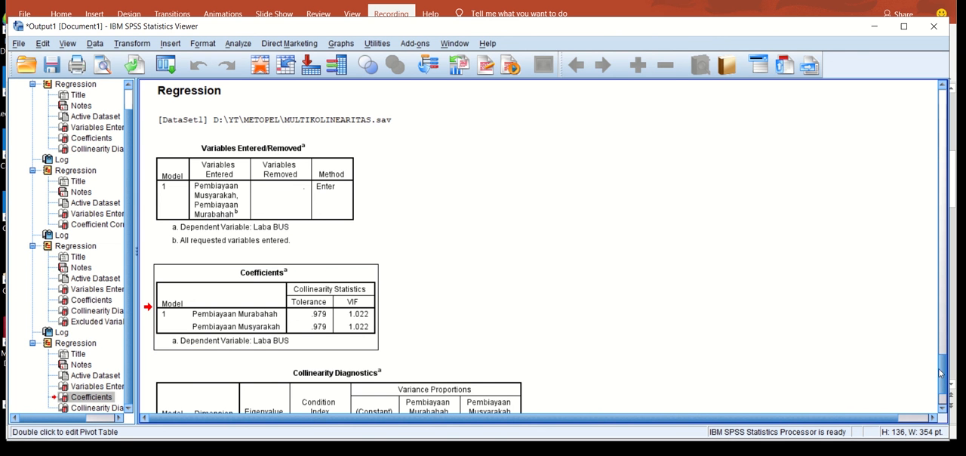
{"action": "scroll", "coordinate": [943, 376], "scroll_direction": "up", "scroll_amount": 10}
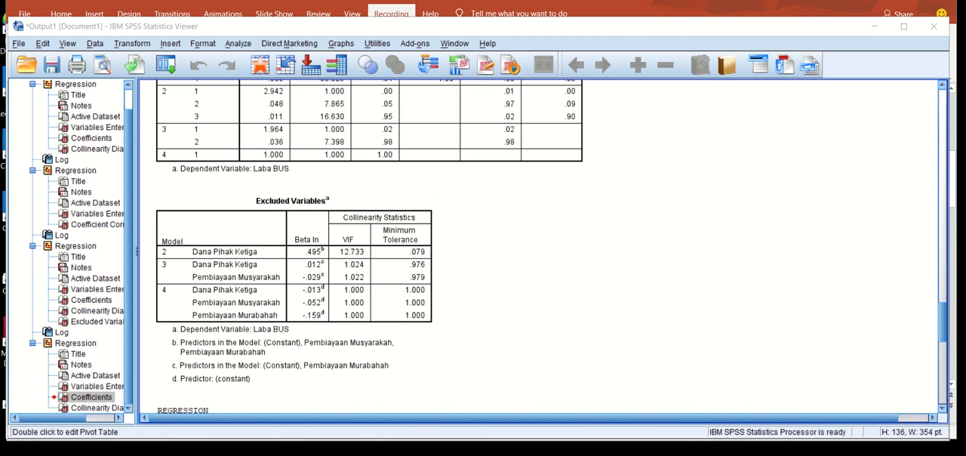
{"action": "scroll", "coordinate": [937, 300], "scroll_direction": "up", "scroll_amount": 5}
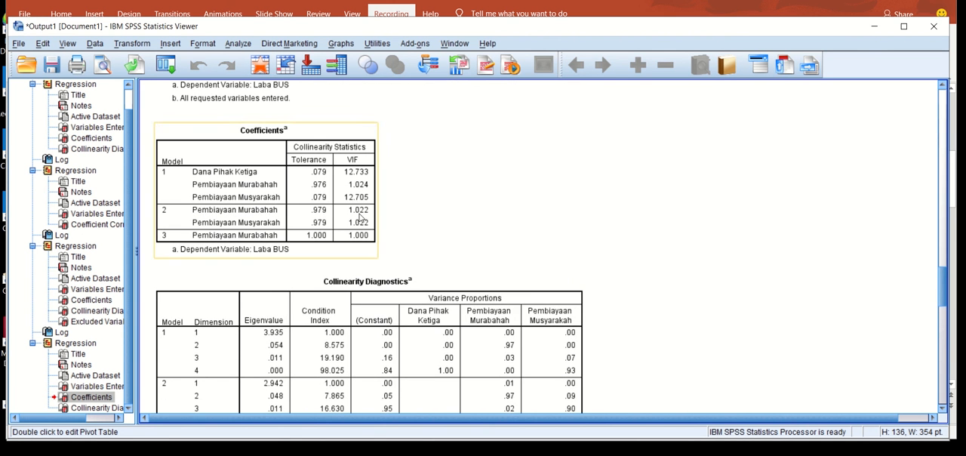
{"action": "left_click", "coordinate": [360, 219]}
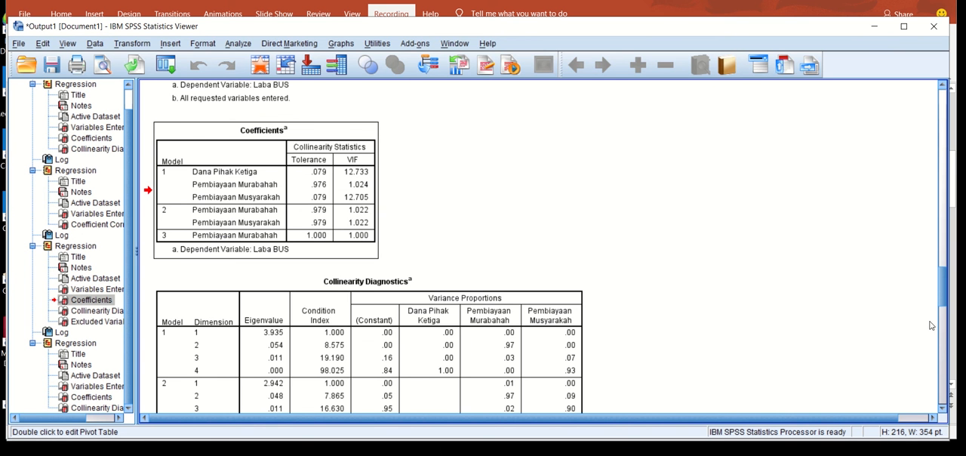
{"action": "left_click_drag", "start_coordinate": [942, 286], "coordinate": [953, 393]}
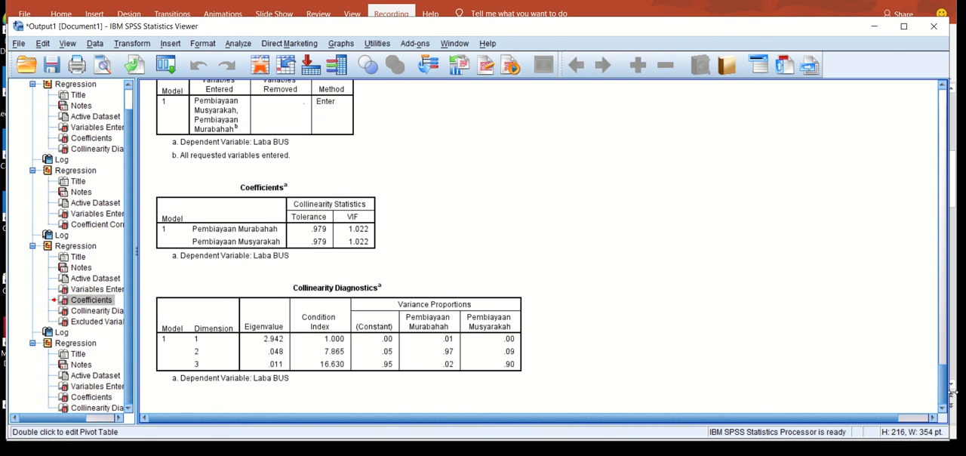
{"action": "left_click", "coordinate": [354, 238]}
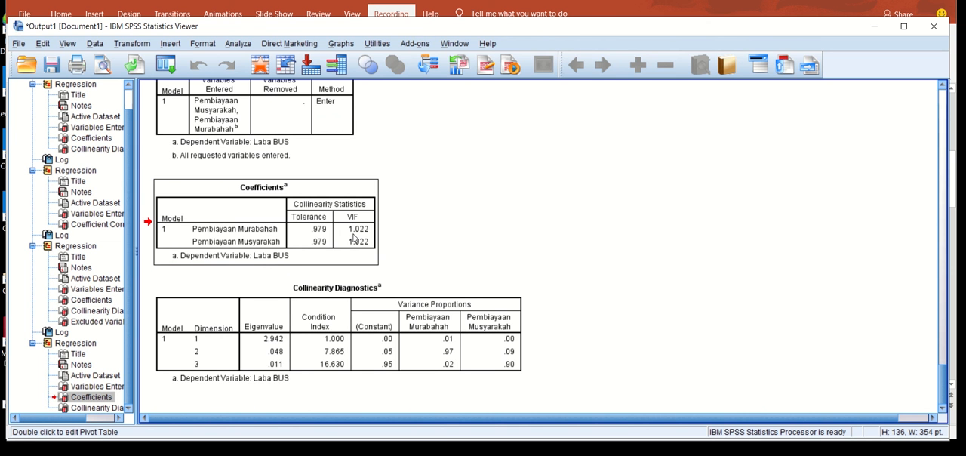